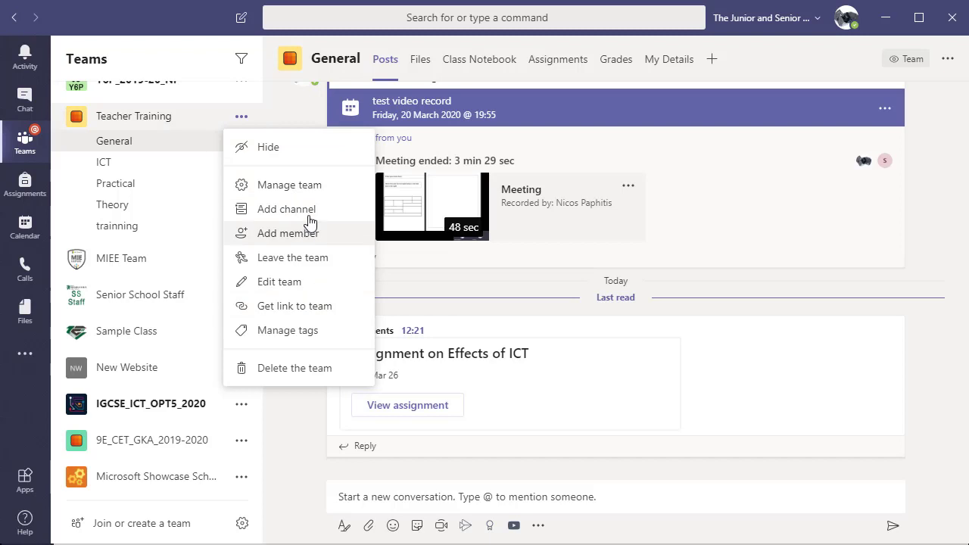
Go to the General channel's Assignments and open Assignment on Effects of ICT
click(314, 194)
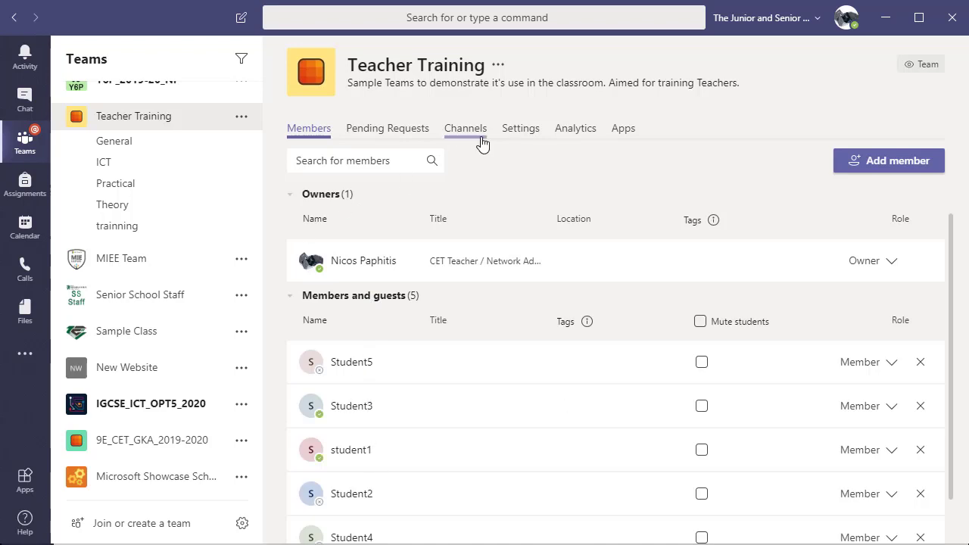
click(161, 144)
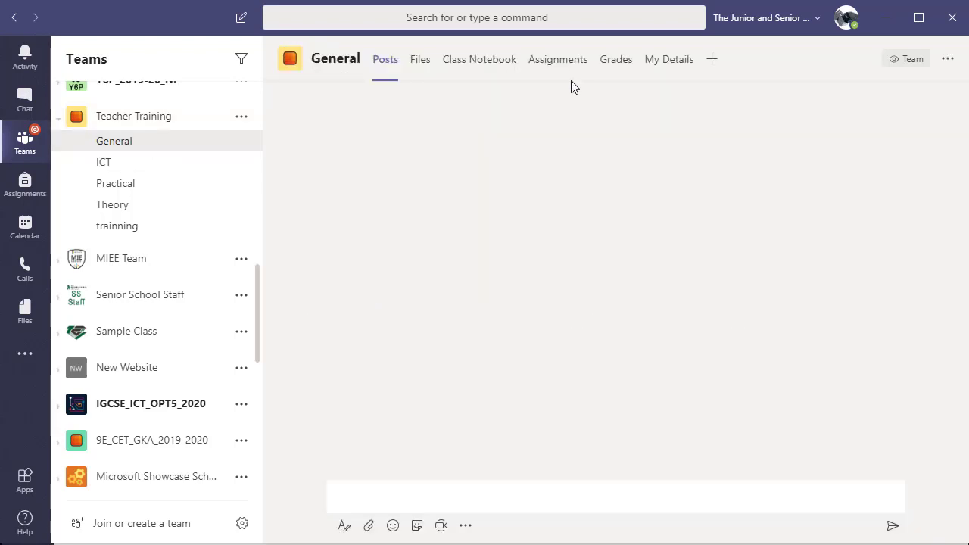
click(557, 59)
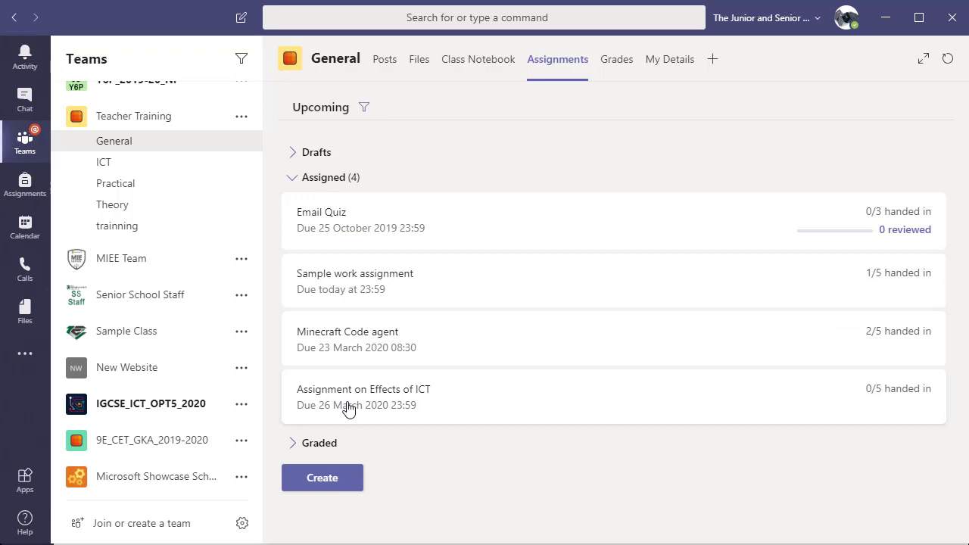
click(420, 402)
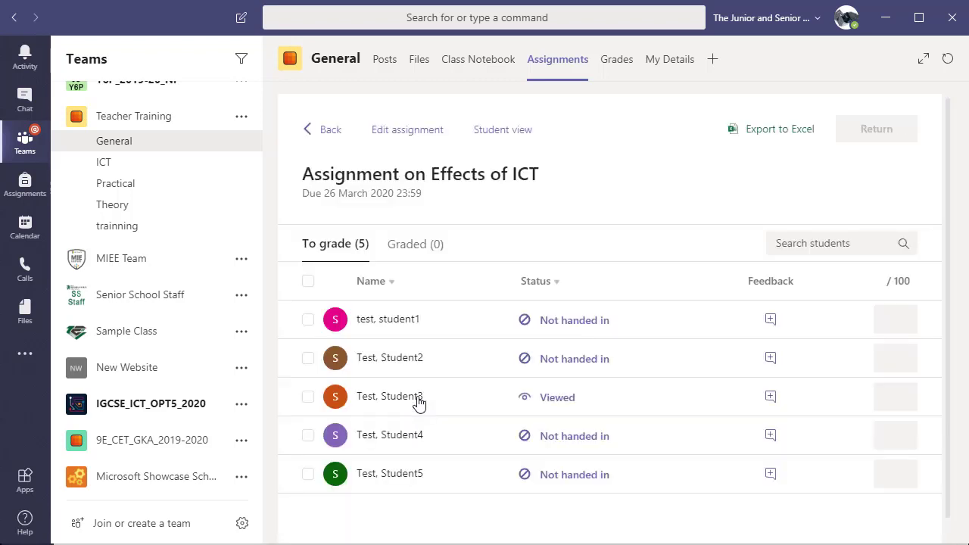
Review the assignment's edit form, including RSI questions.docx, then cancel without saving
click(424, 139)
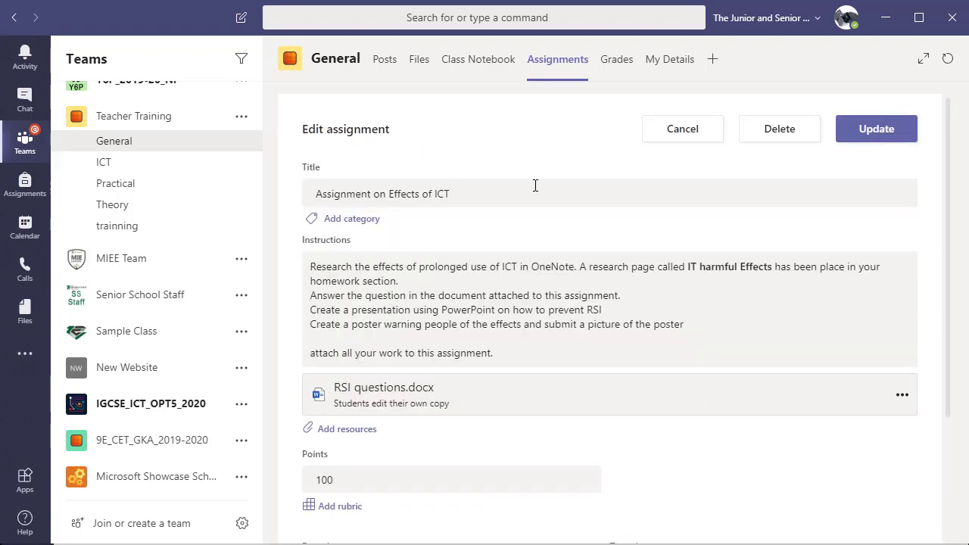
click(337, 280)
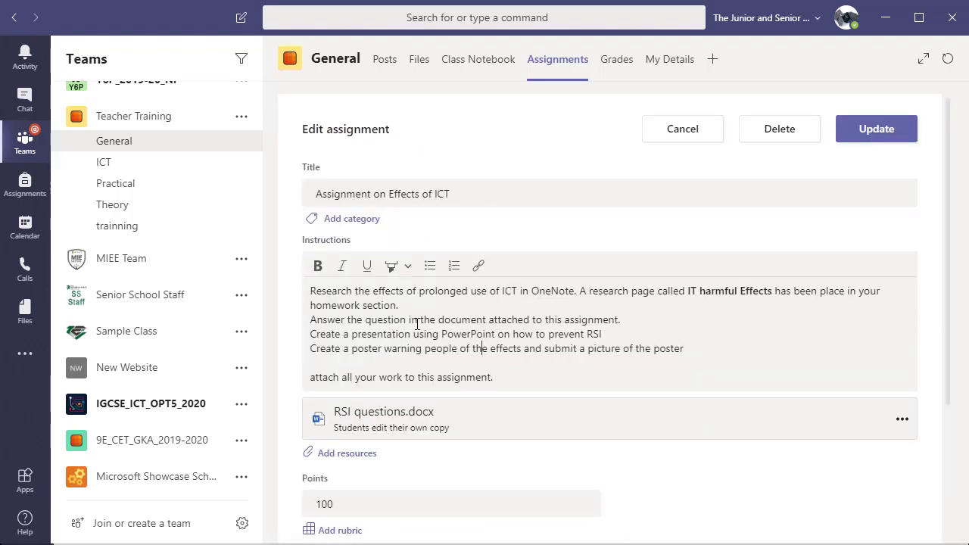
scroll(413, 310, down, 2)
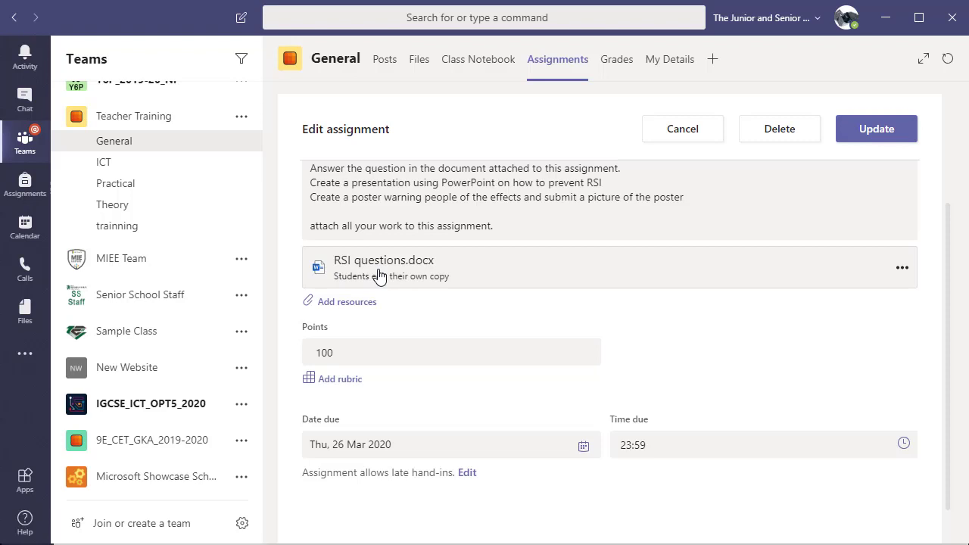
click(379, 276)
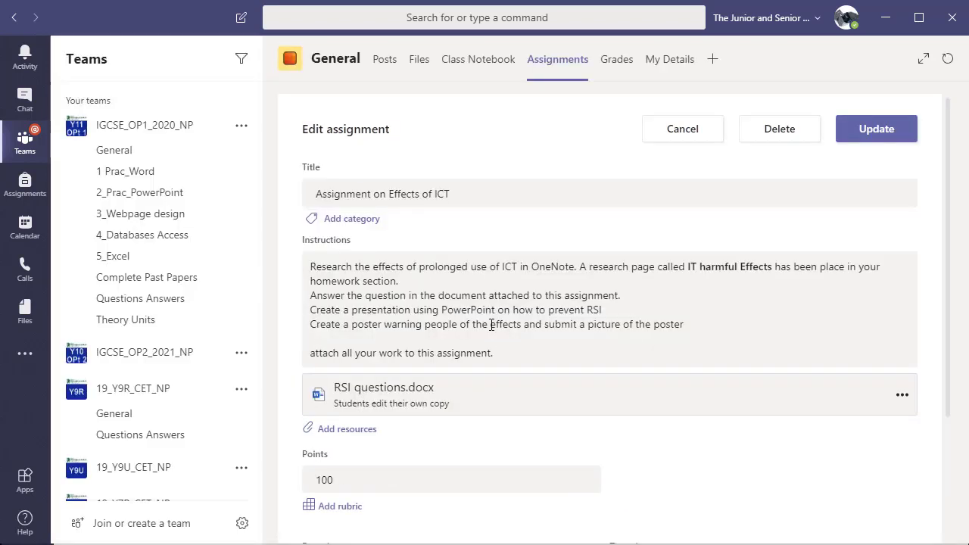
scroll(432, 356, down, 3)
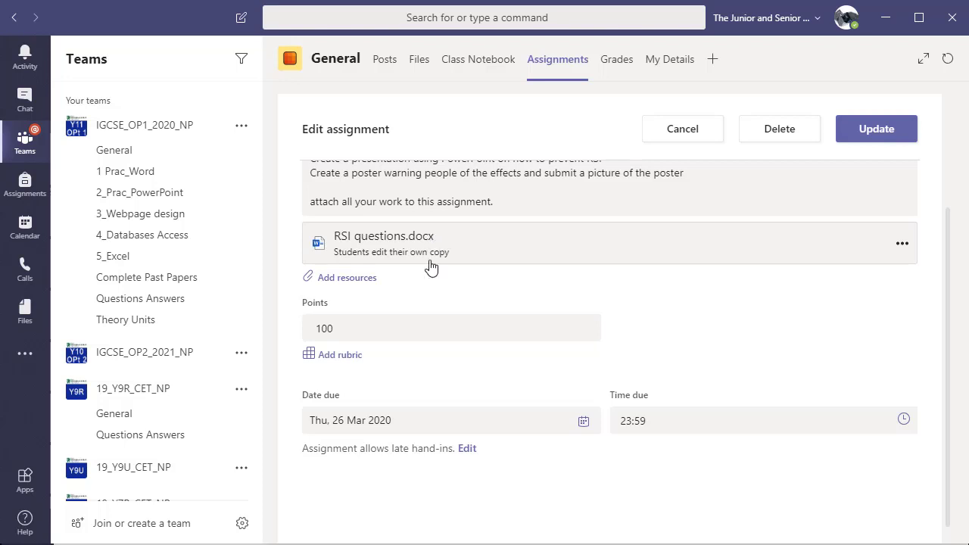
scroll(433, 274, up, 2)
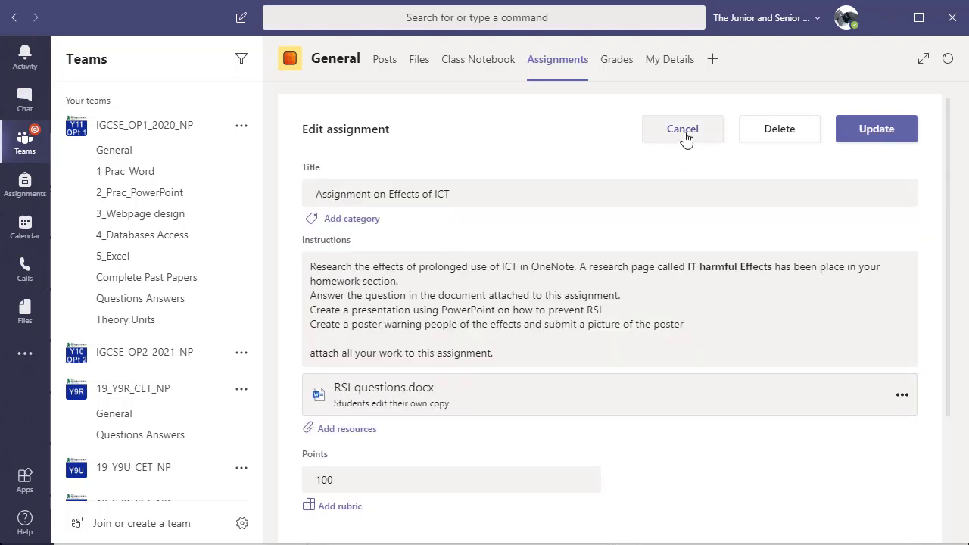
click(695, 136)
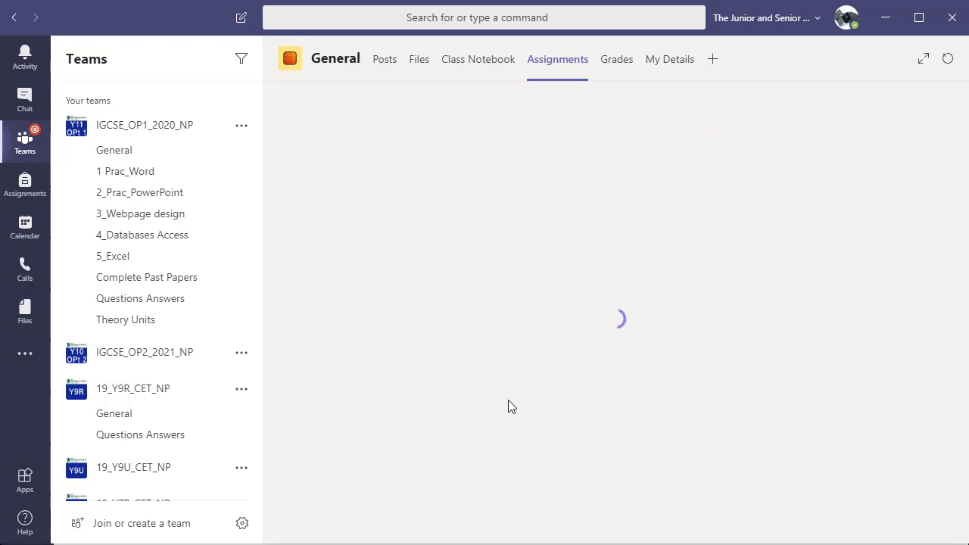
Switch to the student's Edge session and list the General channel's four assignments
mouse_move(508, 539)
click(571, 472)
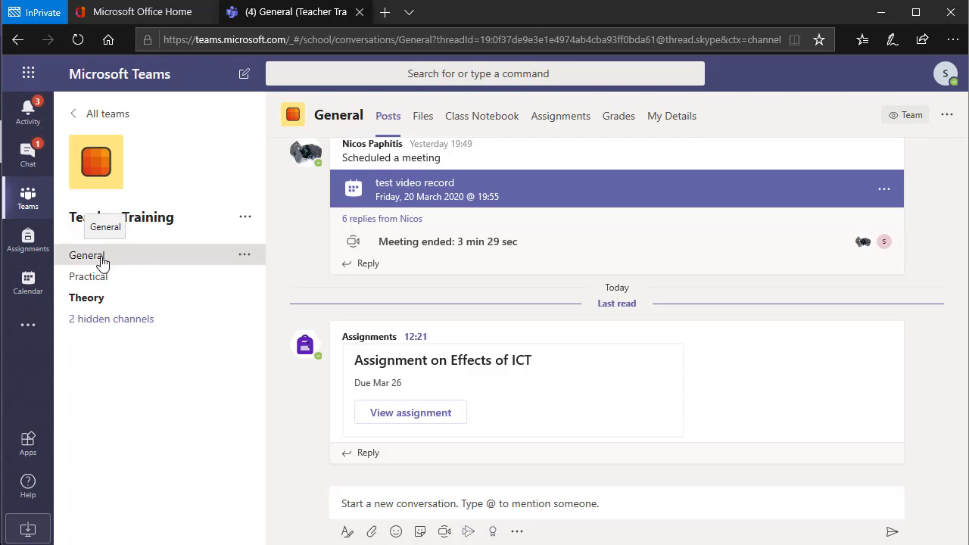
click(576, 119)
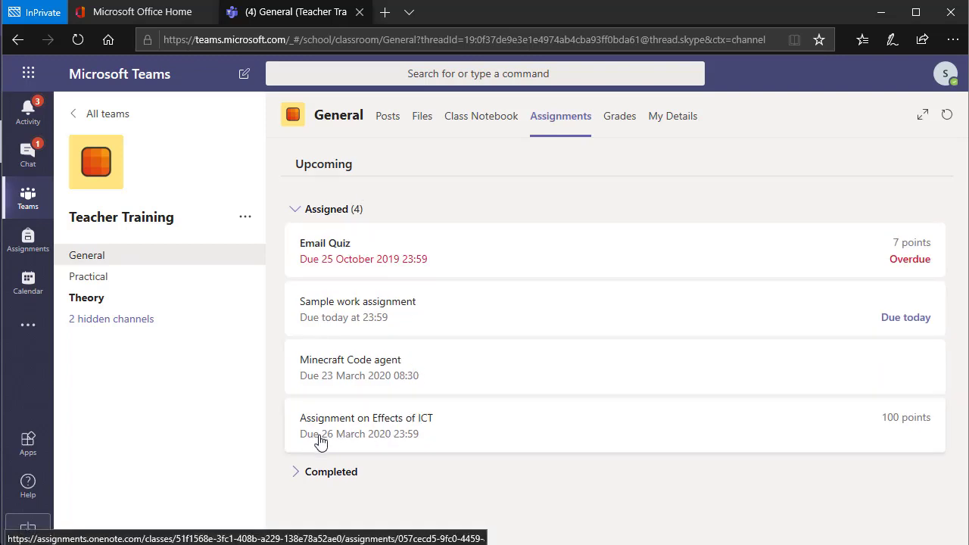
Read the Assignment on Effects of ICT instructions as the student, then open the Class Notebook
click(352, 441)
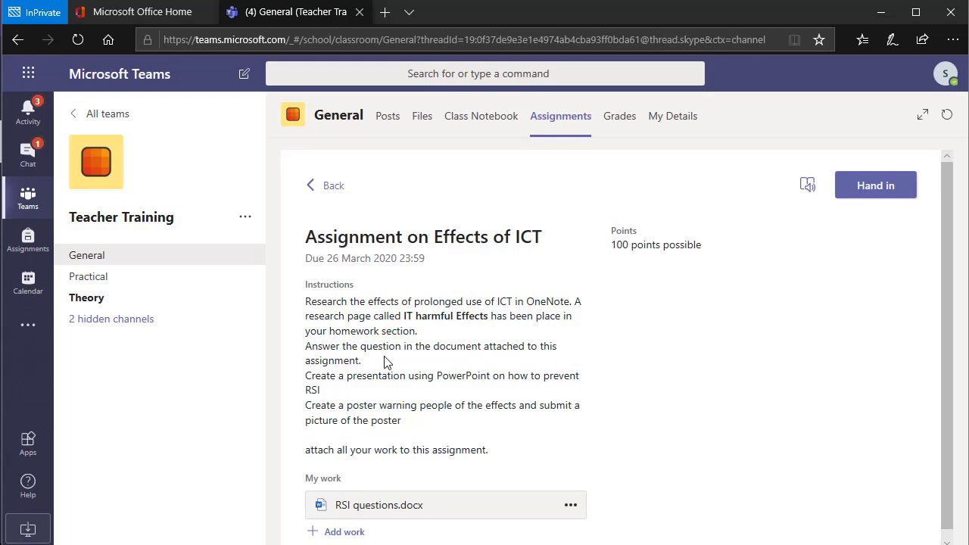
scroll(454, 317, down, 1)
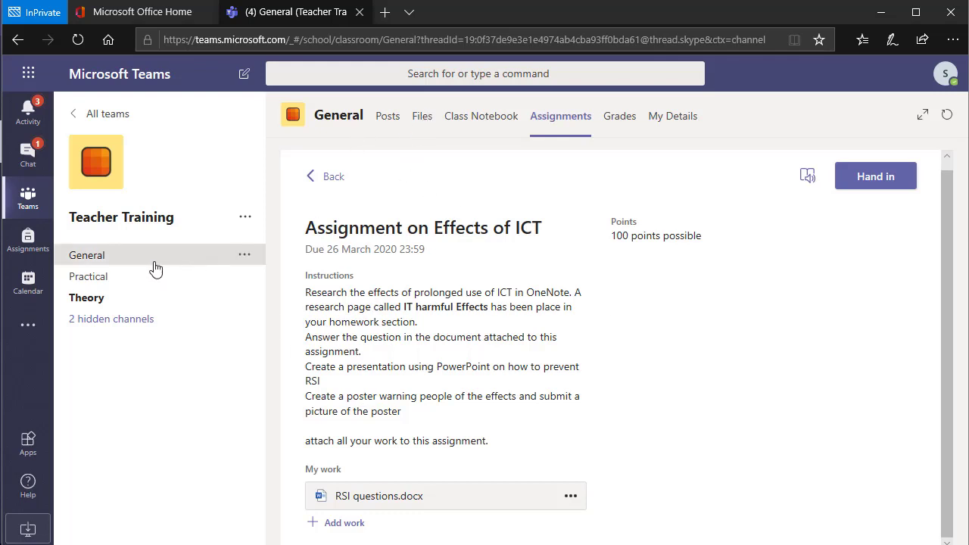
click(466, 121)
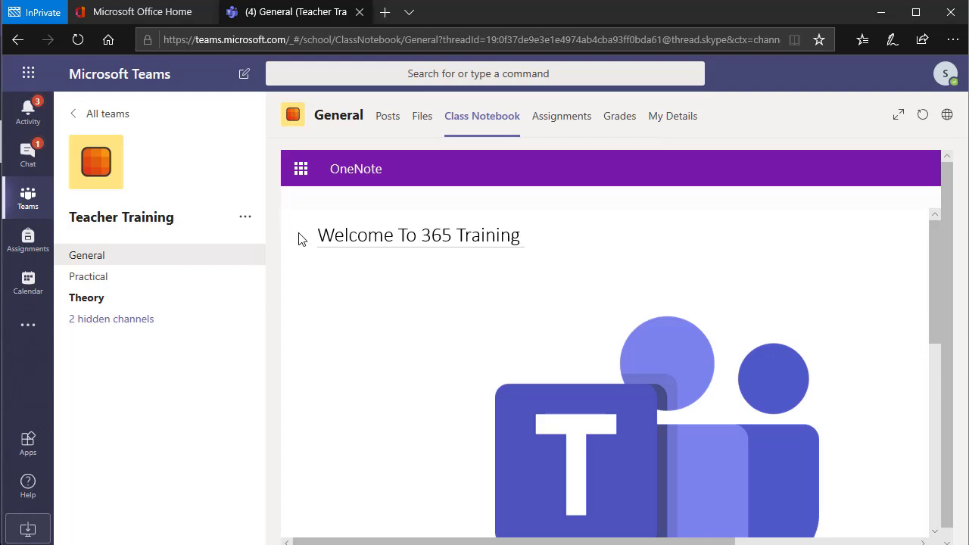
Open the 'IT harmful Effects' page in Student3's Homework and type a line of placeholder notes
click(299, 206)
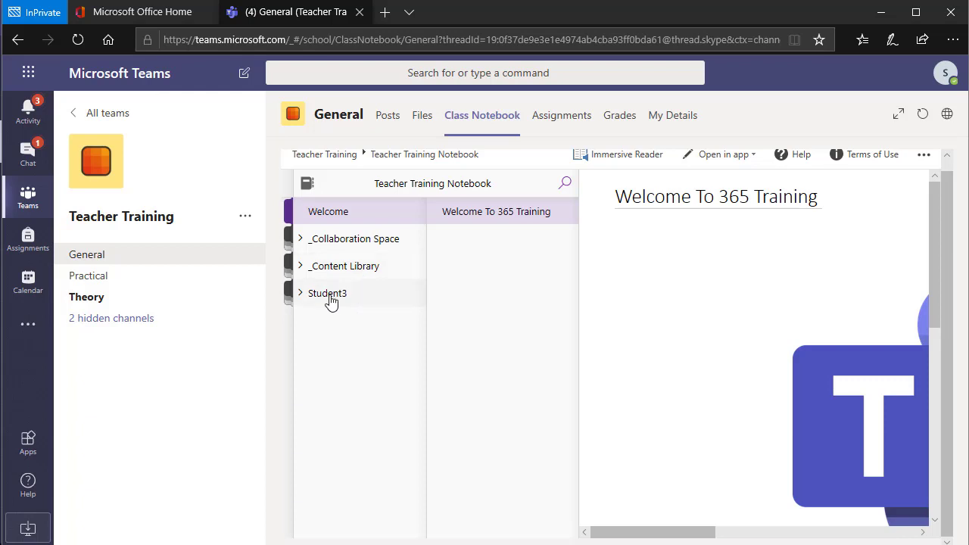
click(341, 376)
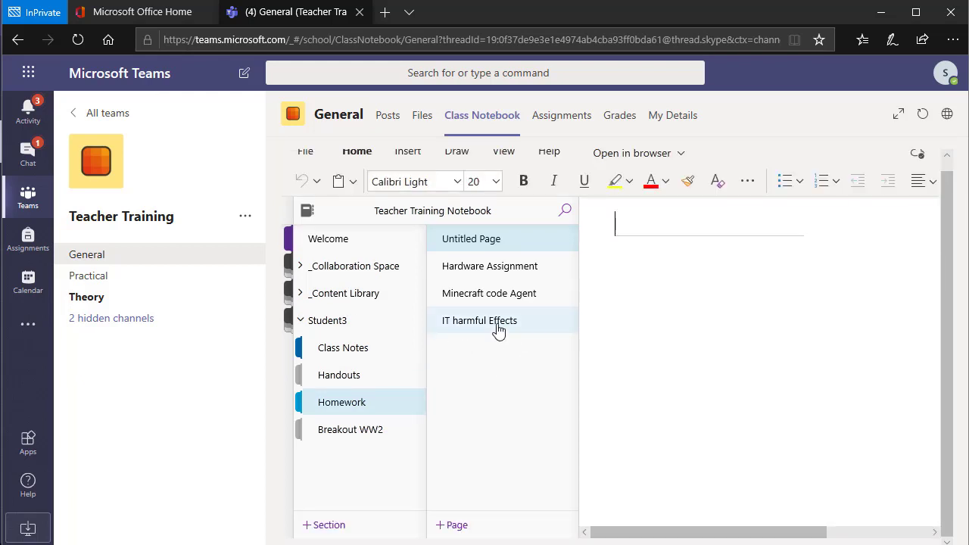
click(491, 325)
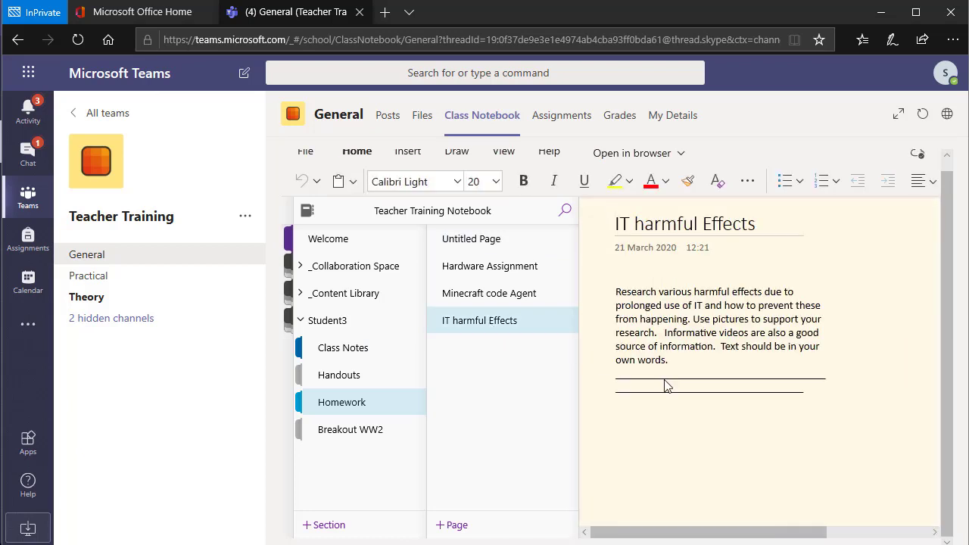
click(810, 253)
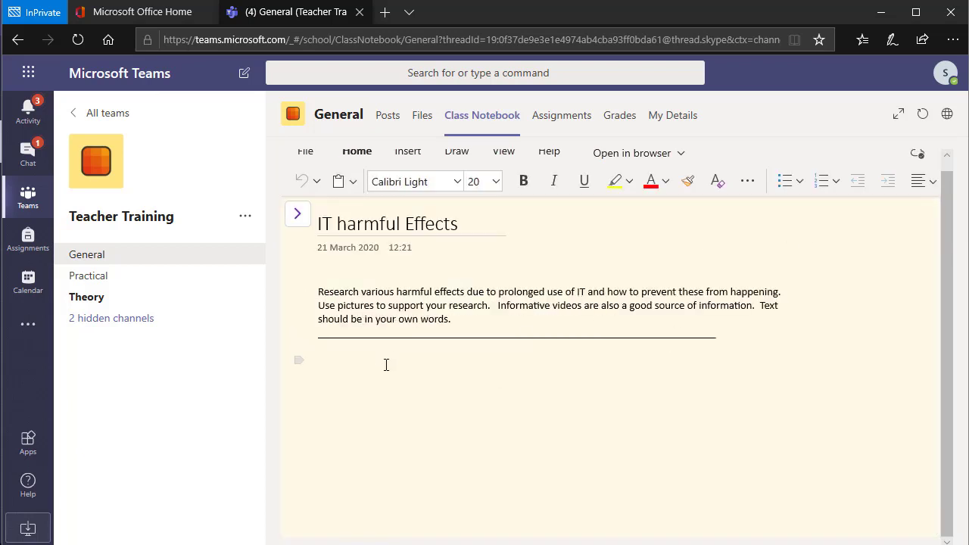
text(hkdjfvksjfkljsdvjsdjsdklvjksdl jklsdf)
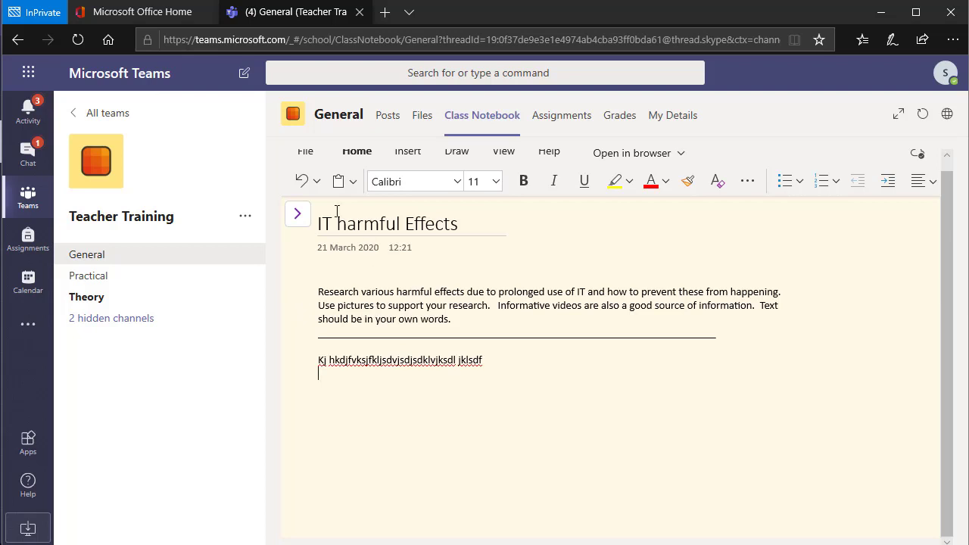
click(298, 215)
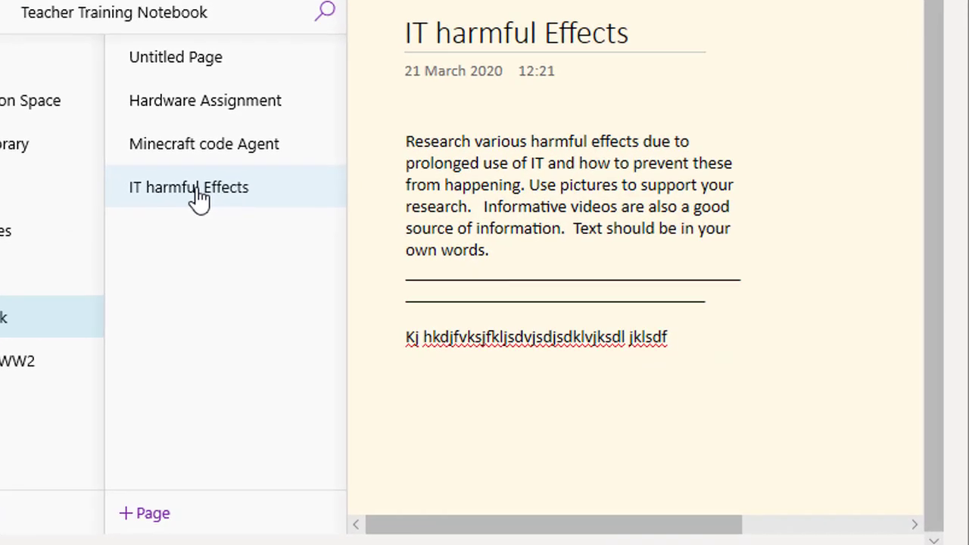
Copy the link to the IT harmful Effects page and return to the assignments list
click(485, 326)
right_click(199, 197)
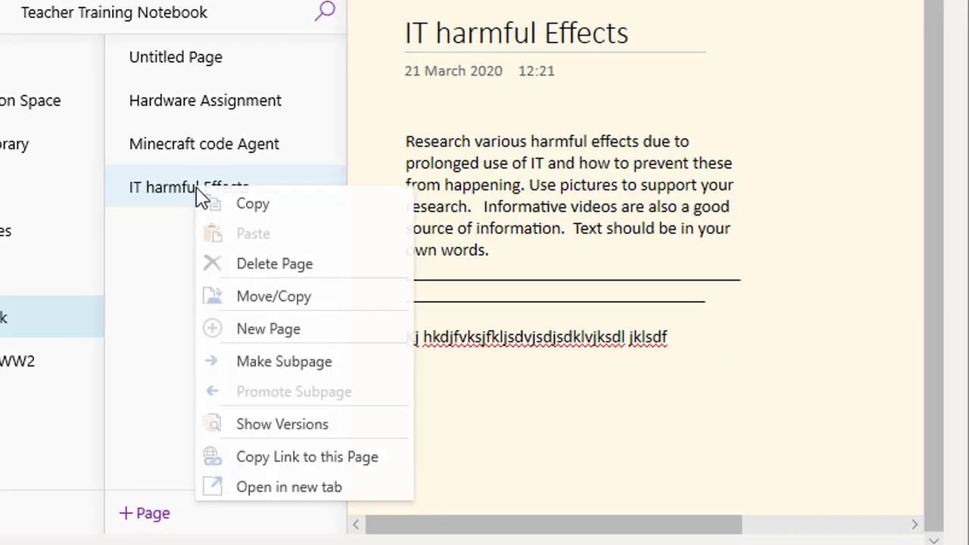
click(273, 463)
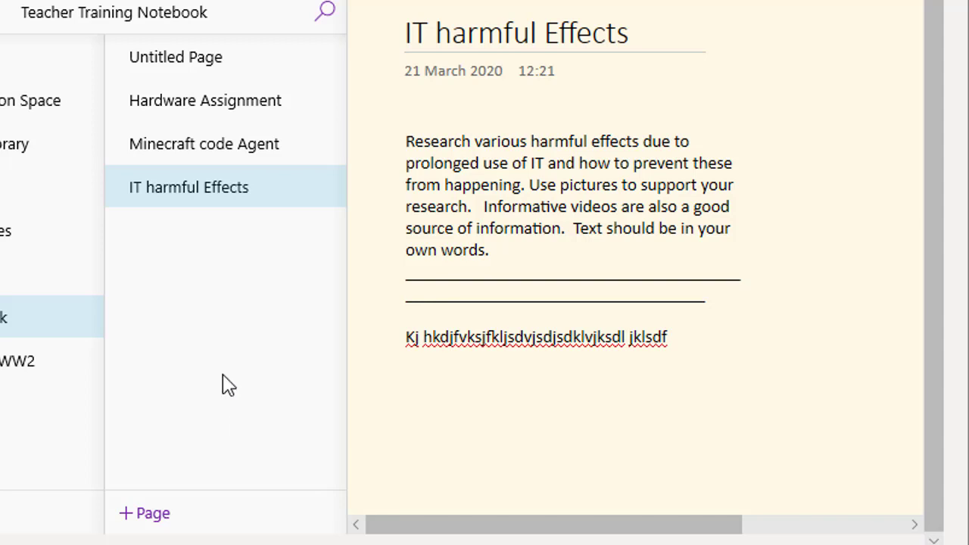
right_click(254, 189)
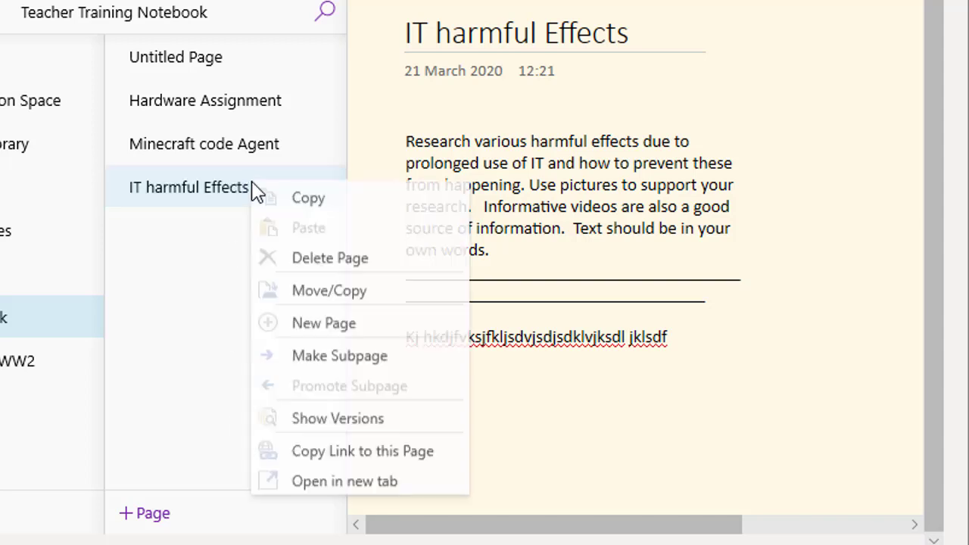
click(369, 456)
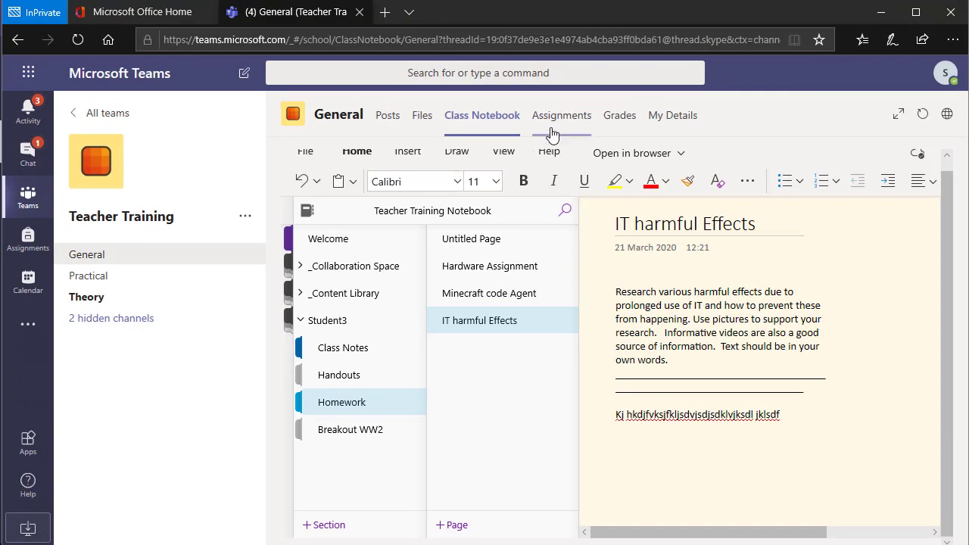
click(553, 128)
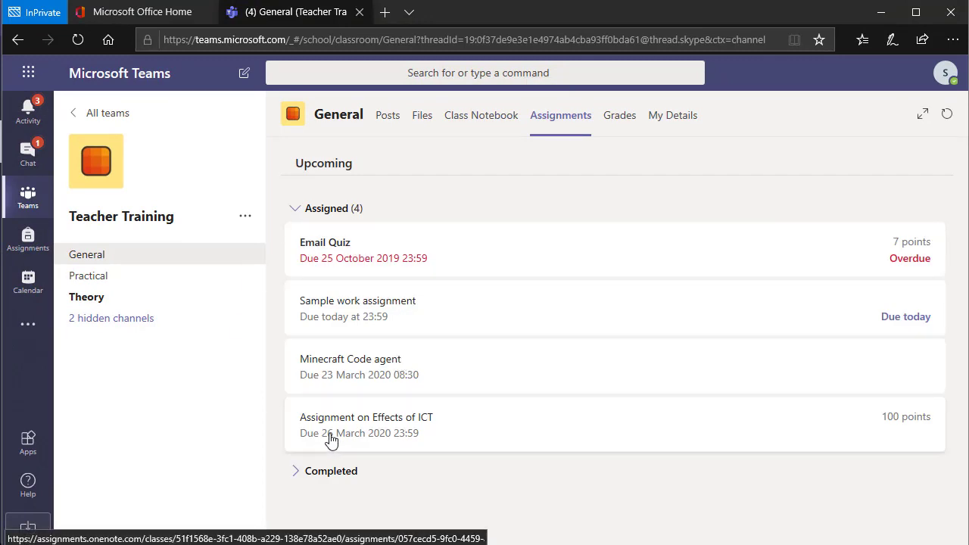
Open Assignment on Effects of ICT and start attaching a web link to the work
click(409, 428)
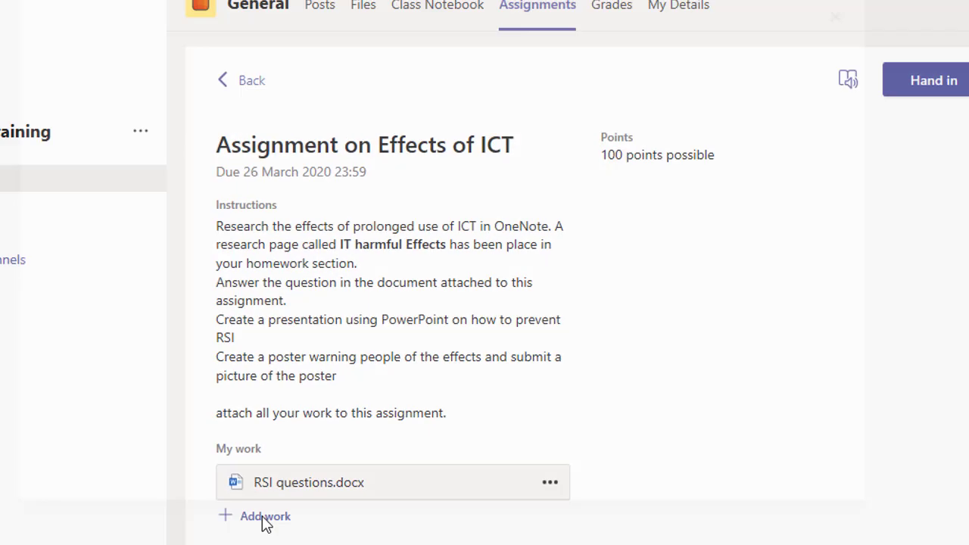
click(264, 517)
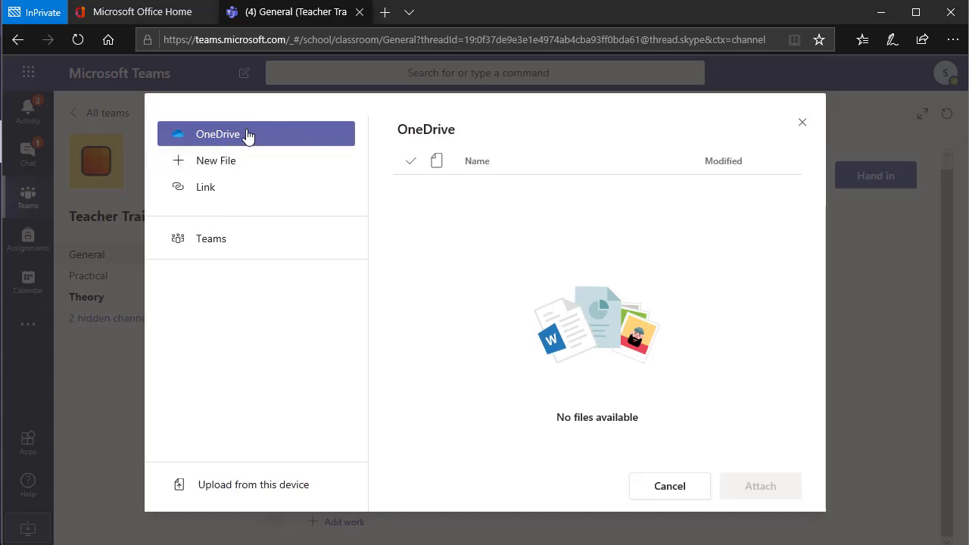
click(212, 160)
click(206, 189)
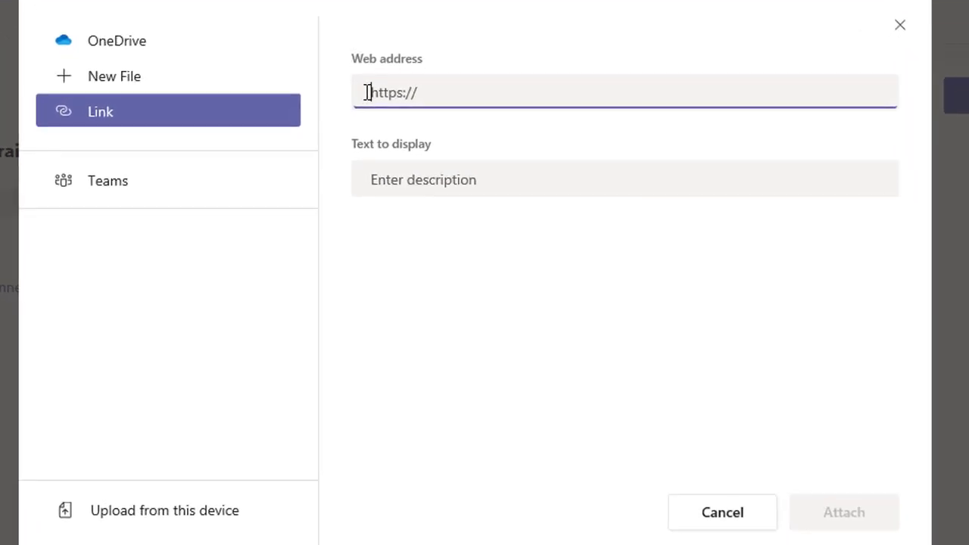
Paste the OneNote page address and set the display text 'ICT homework on RSI research'
right_click(368, 93)
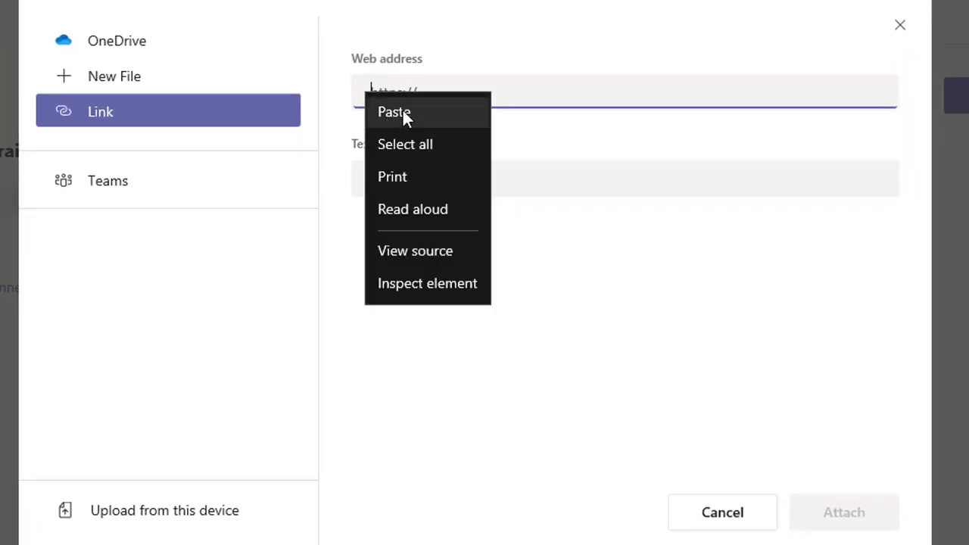
click(403, 111)
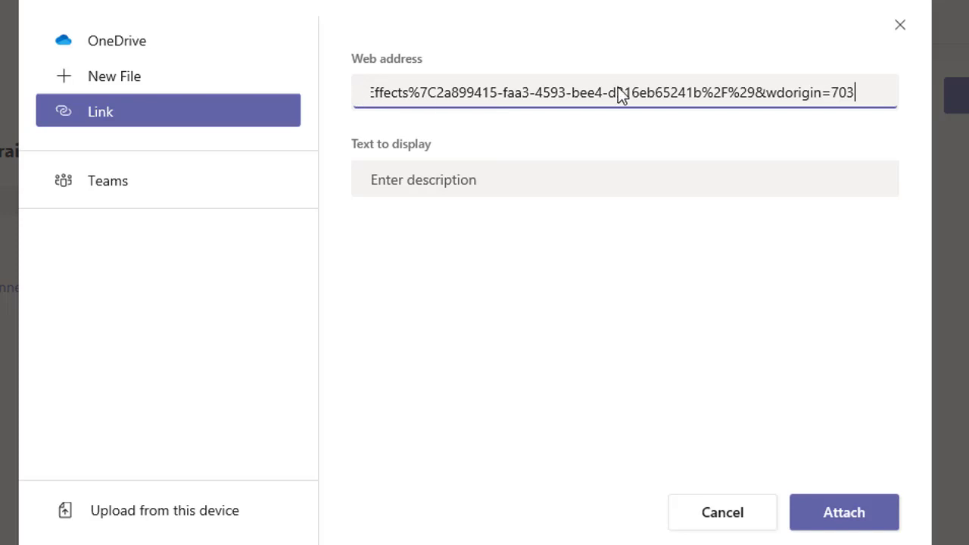
click(428, 181)
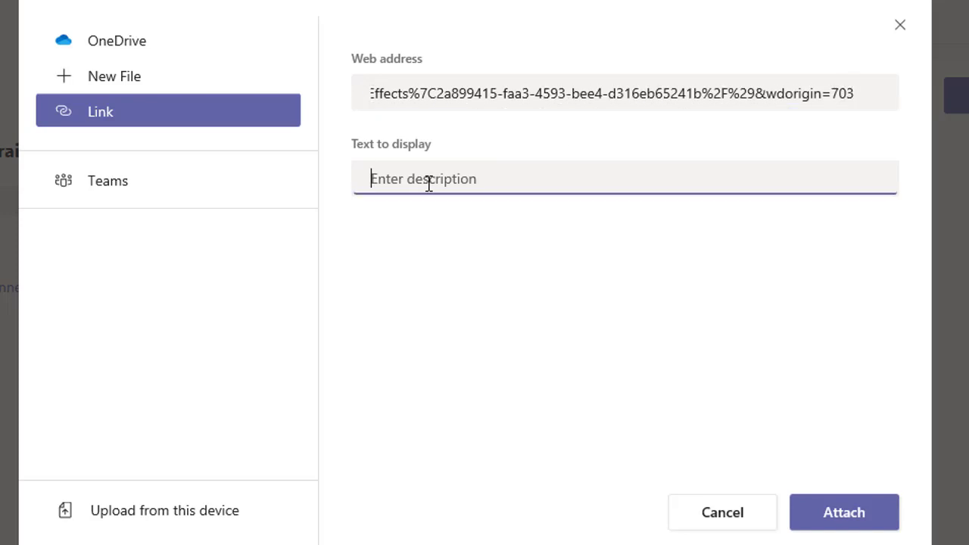
text(ICT)
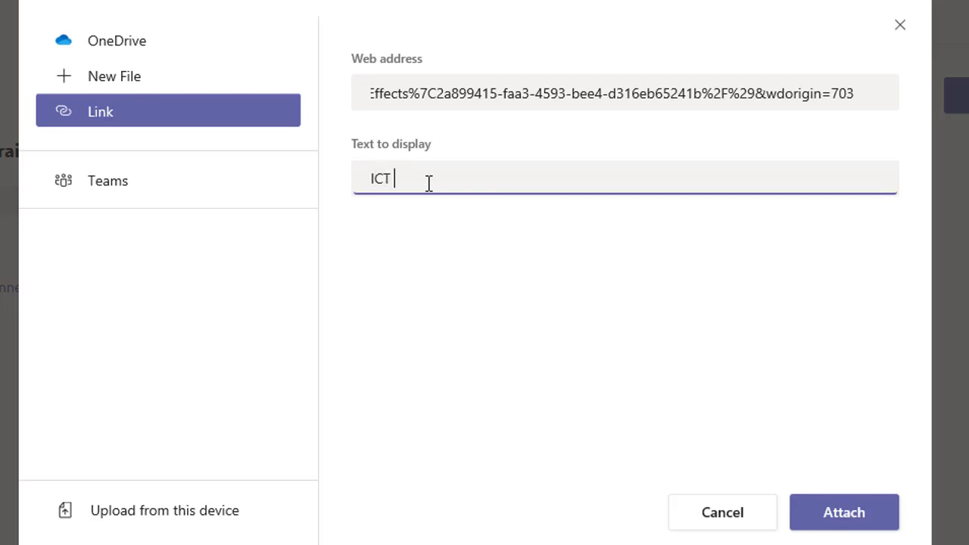
text( homework on RSI research)
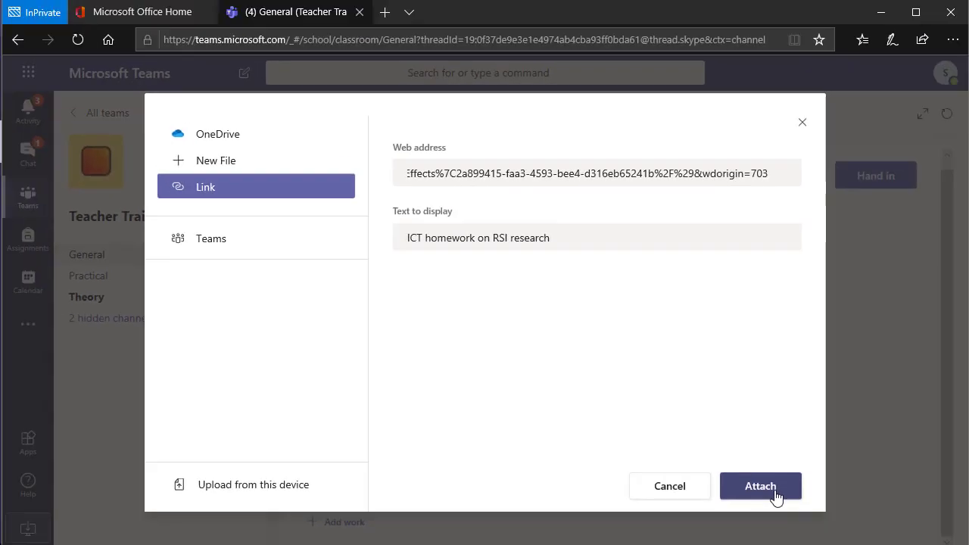
Attach the 'ICT homework on RSI research' link, review My work, and open RSI questions.docx
click(844, 513)
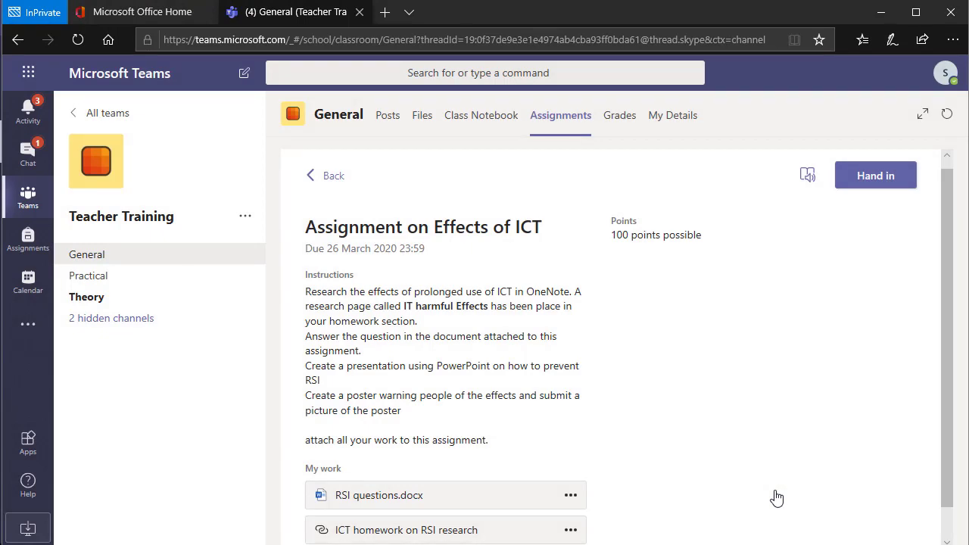
scroll(650, 467, down, 1)
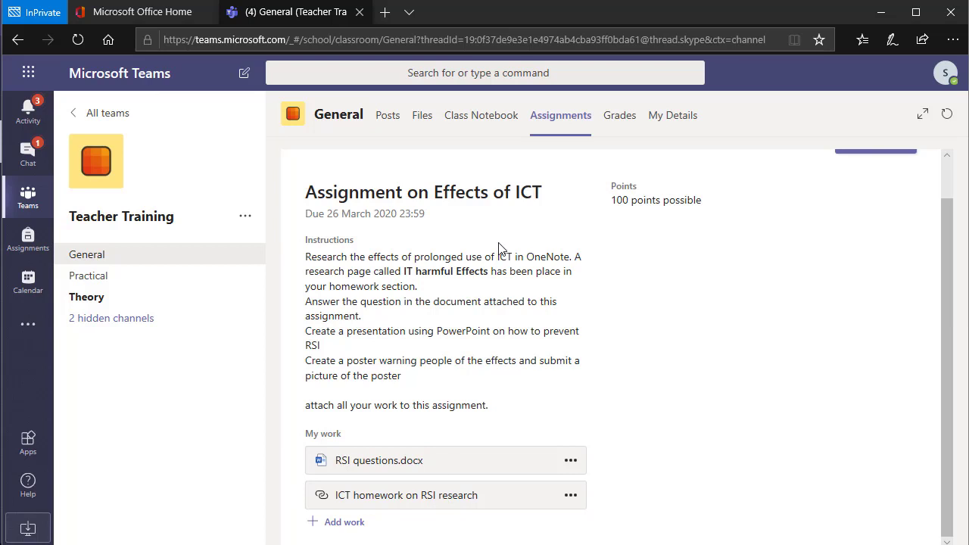
scroll(492, 329, up, 2)
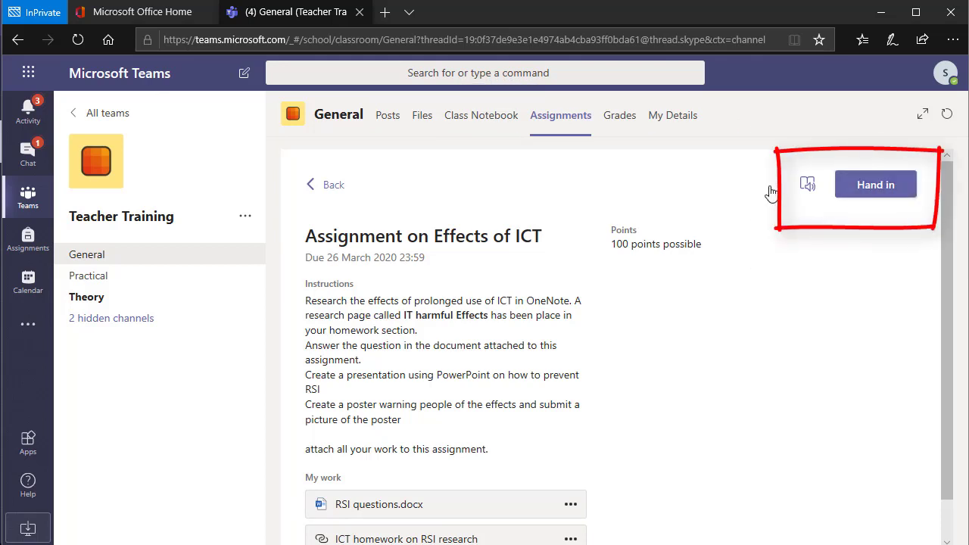
scroll(383, 346, down, 1)
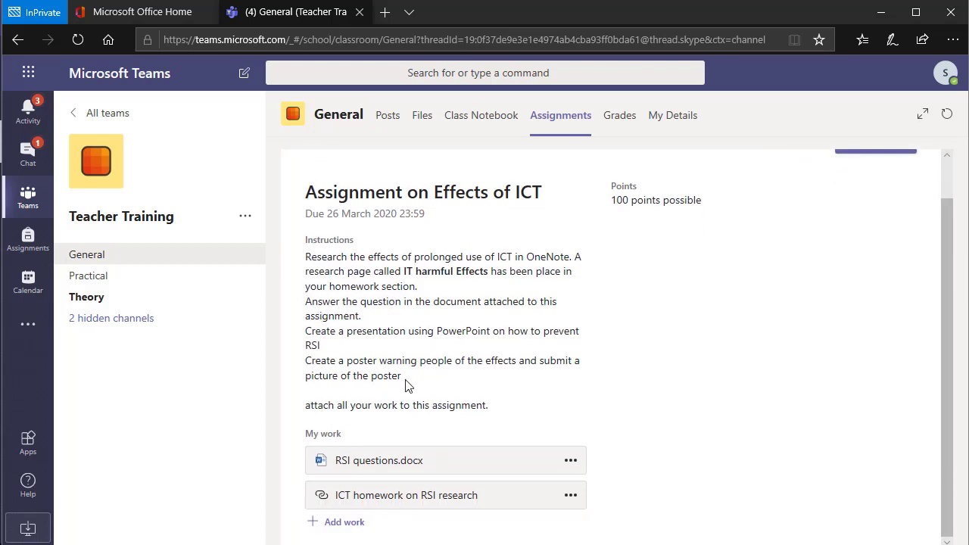
click(391, 464)
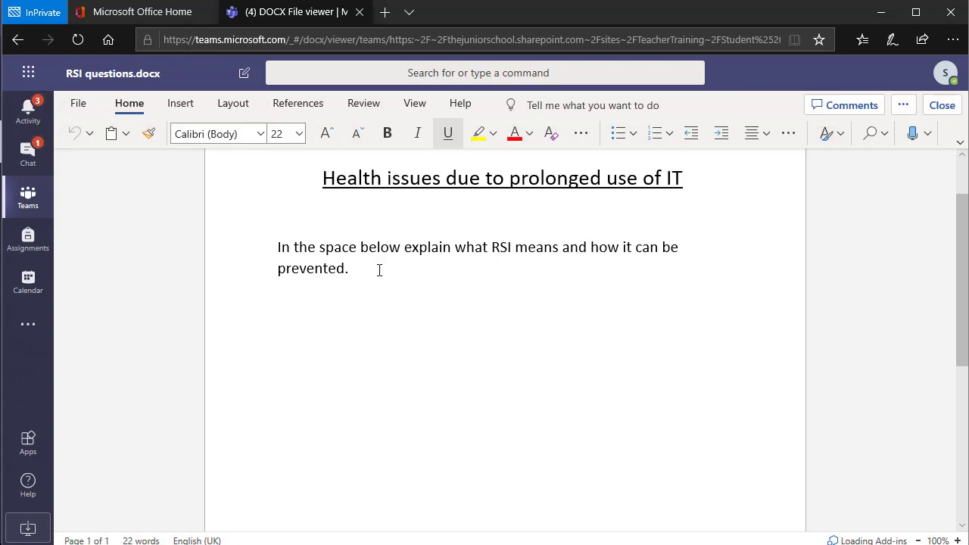
Type an answer line below the RSI question in RSI questions.docx and close it
click(379, 270)
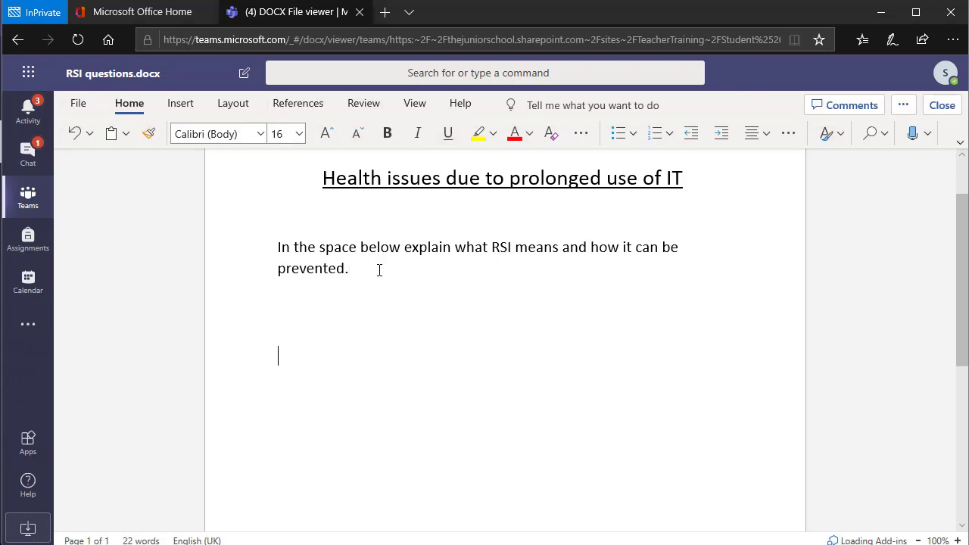
text(I jiosjdfojsfio josfd jio jfobiosfos ijbois jbios)
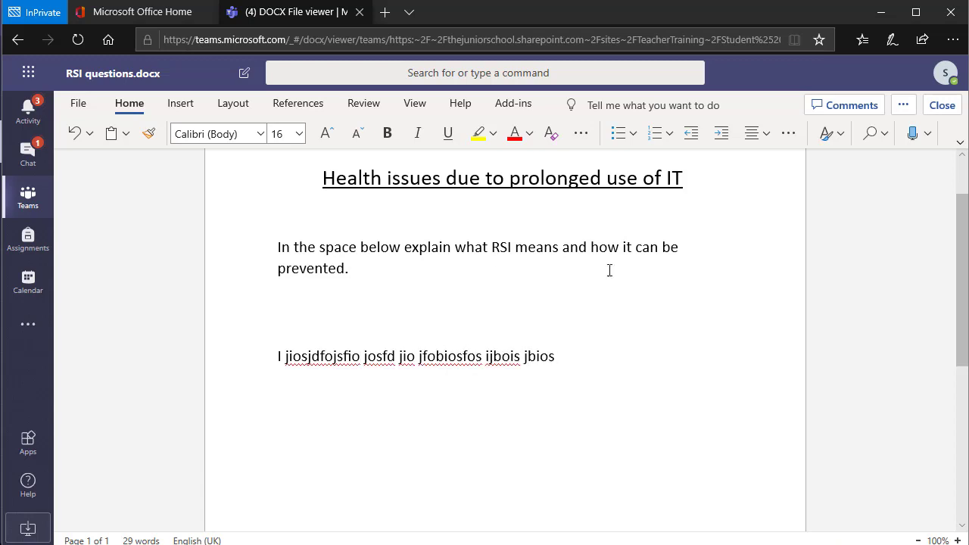
click(939, 110)
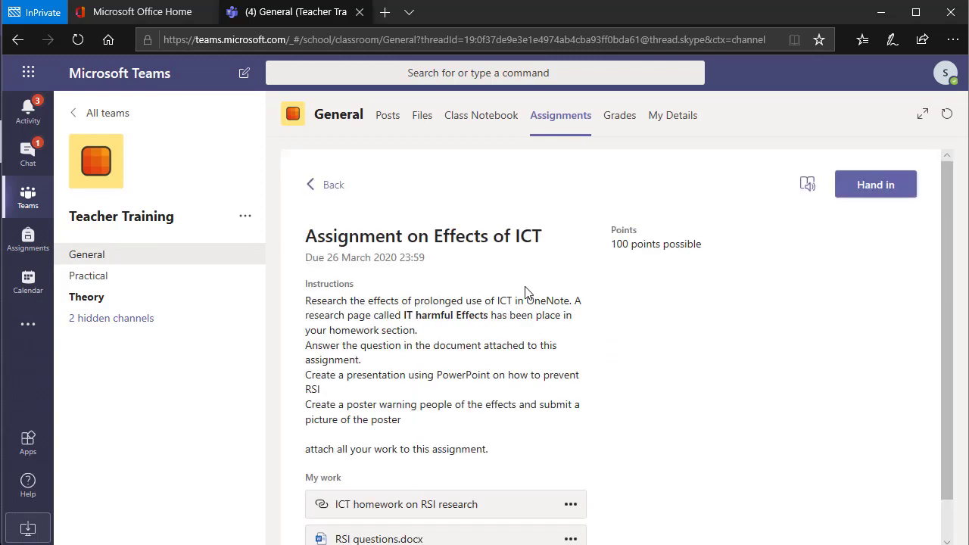
scroll(484, 342, down, 1)
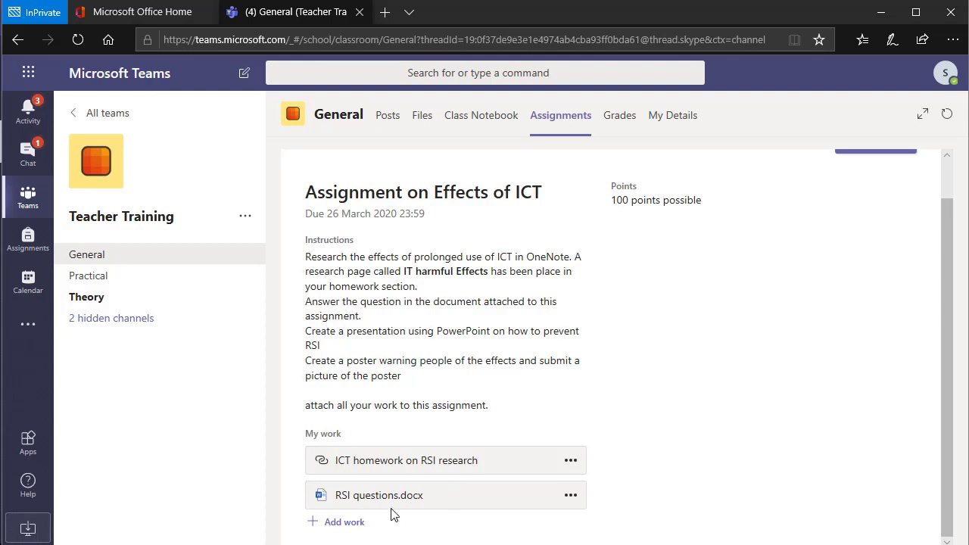
click(393, 496)
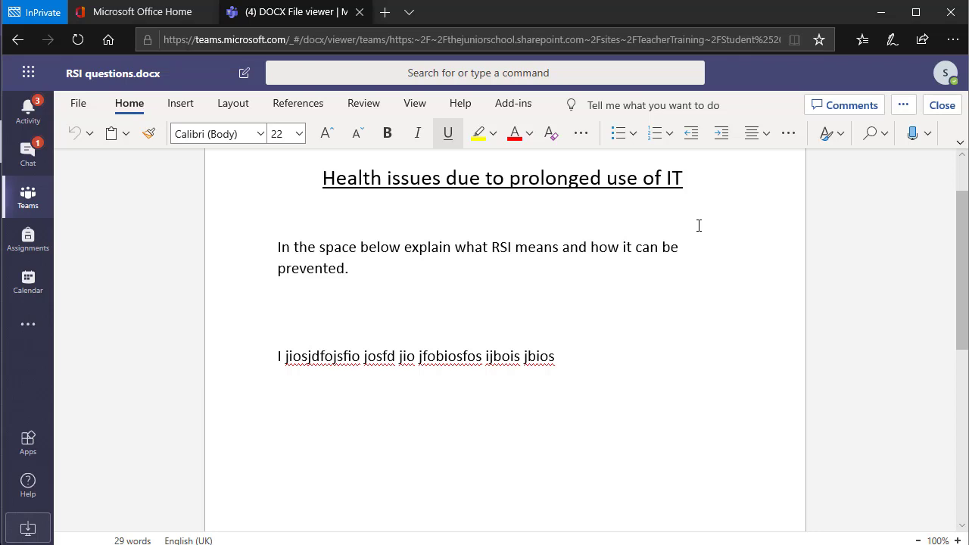
click(942, 106)
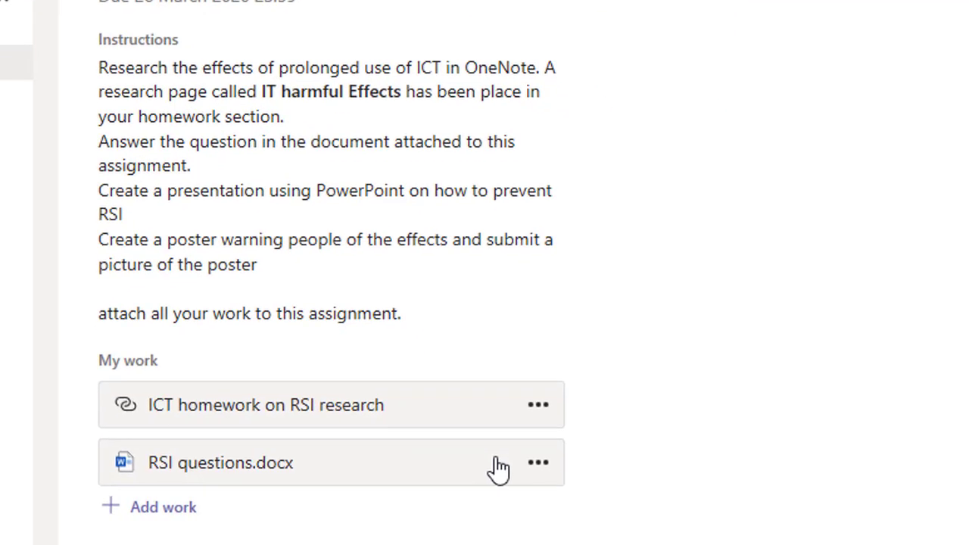
Download RSI questions.docx from its options menu, then switch to the teacher's window
click(579, 506)
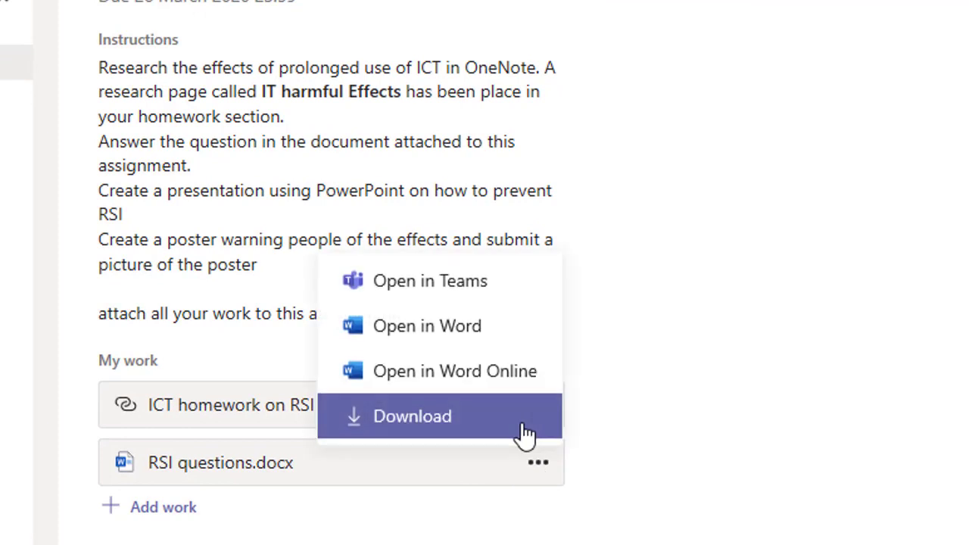
click(432, 428)
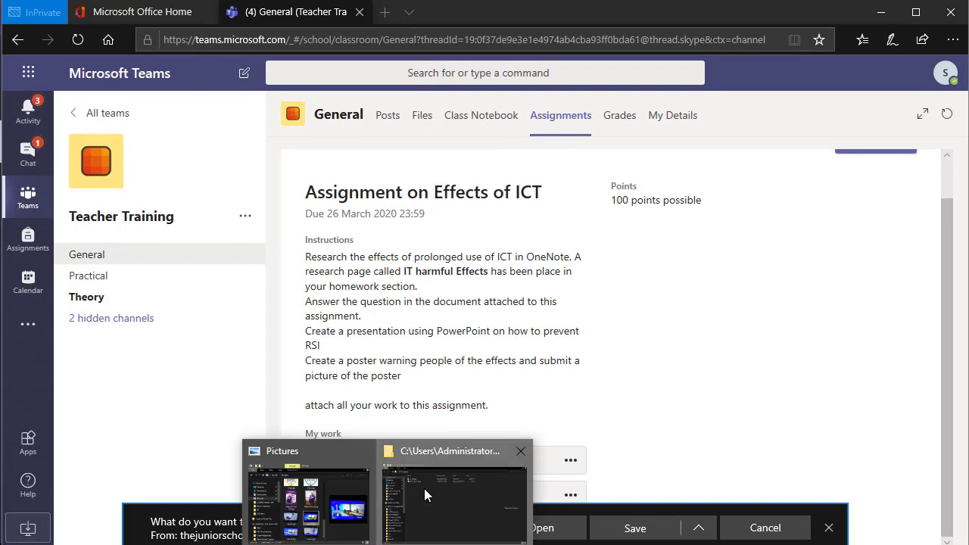
click(424, 489)
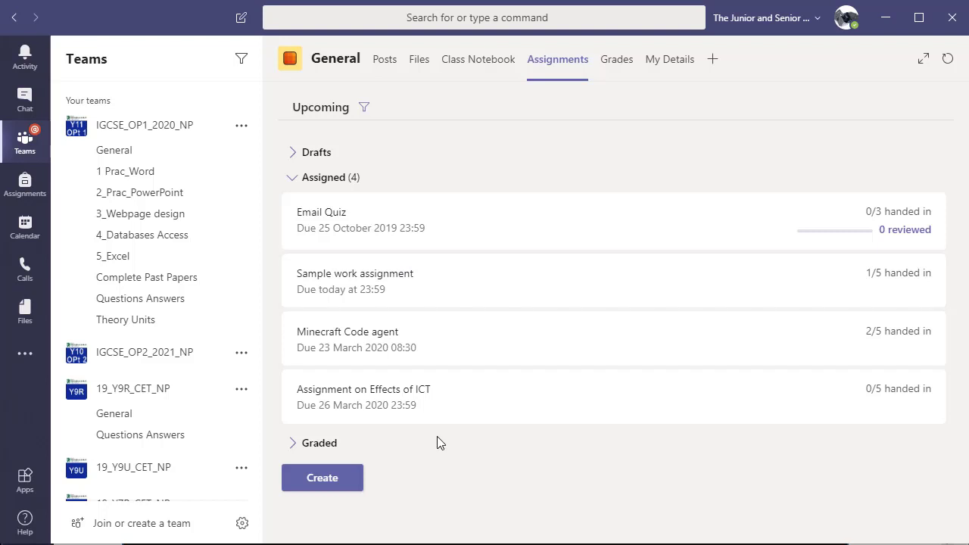
Check the ICT assignment's grading view, then return to the student's assignment page in Edge
click(373, 408)
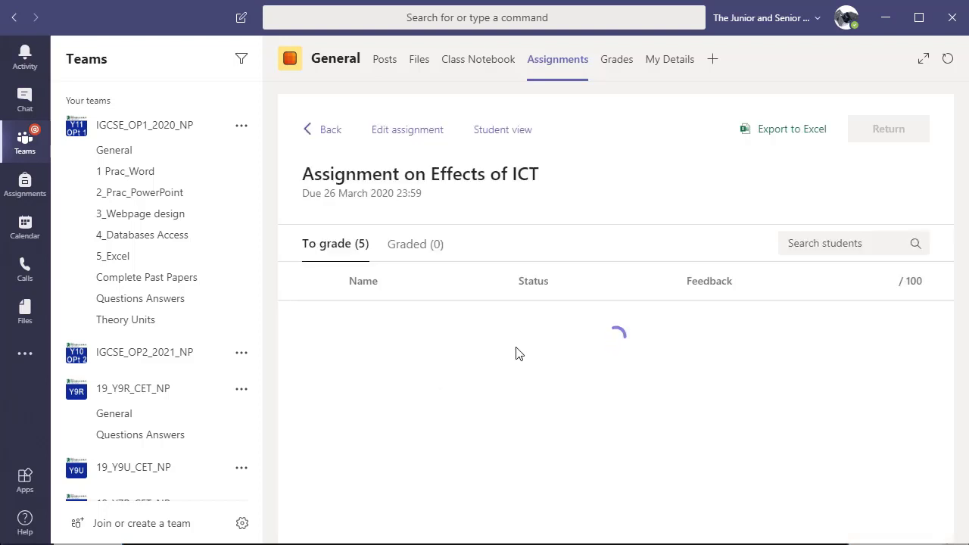
click(327, 131)
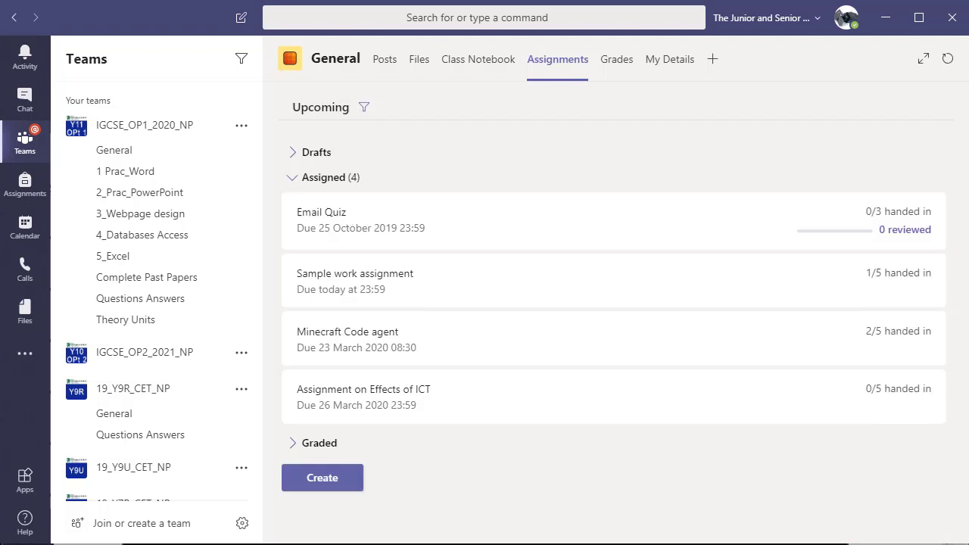
mouse_move(497, 538)
click(563, 451)
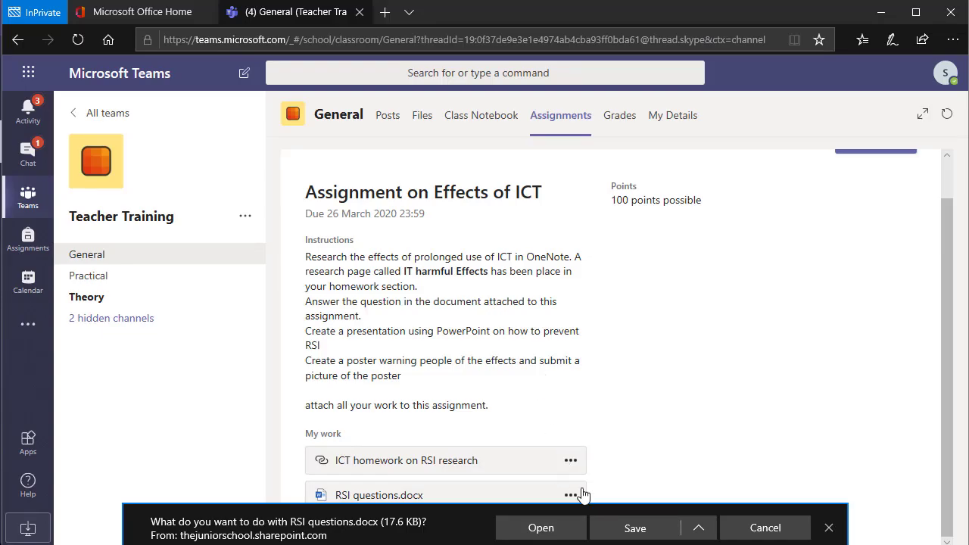
Start saving RSI questions.docx into Desktop > ICT Assignment with Save as, then cancel and close the download bar
click(699, 528)
click(668, 506)
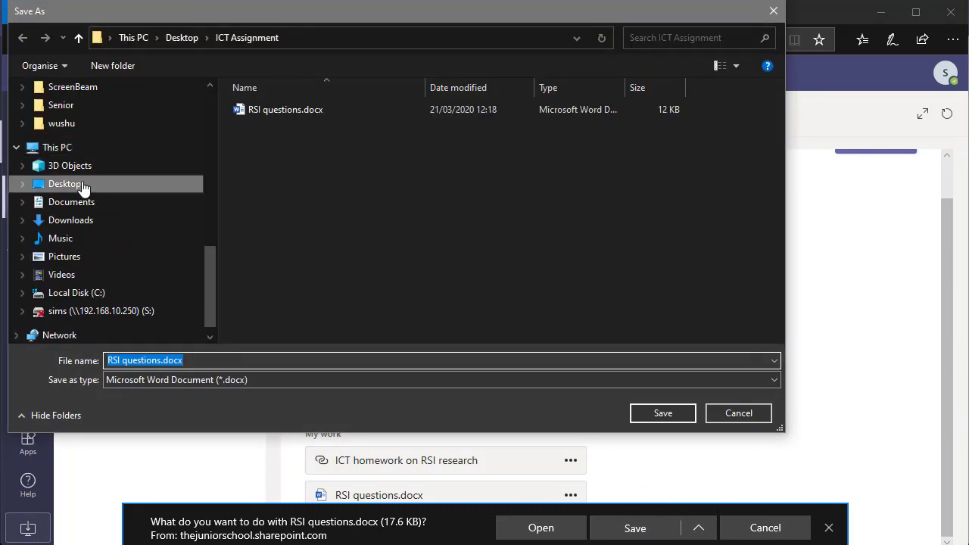
click(81, 187)
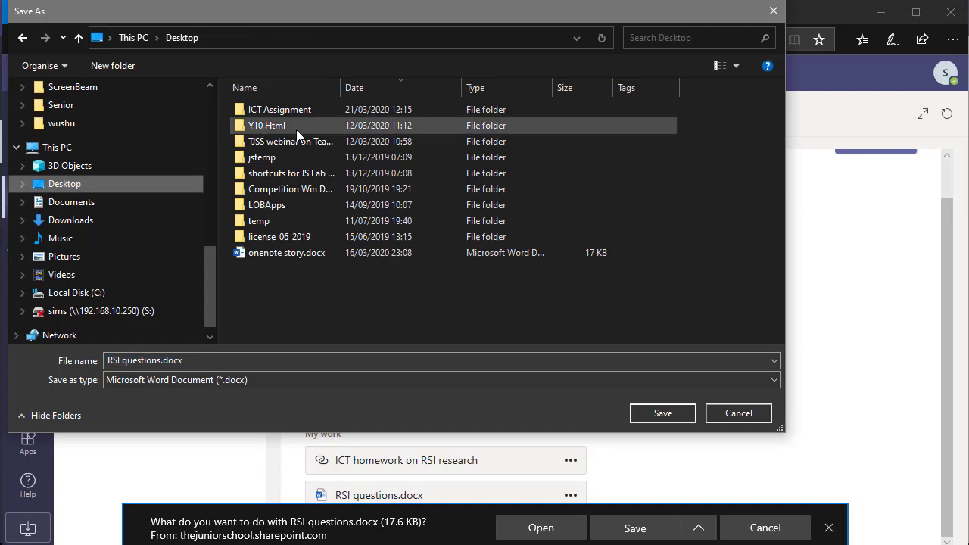
double_click(292, 110)
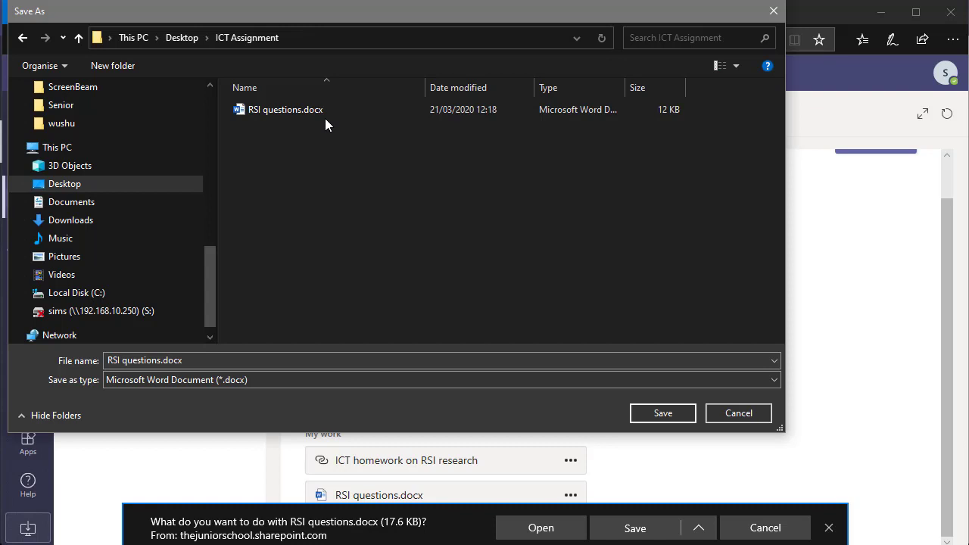
click(734, 415)
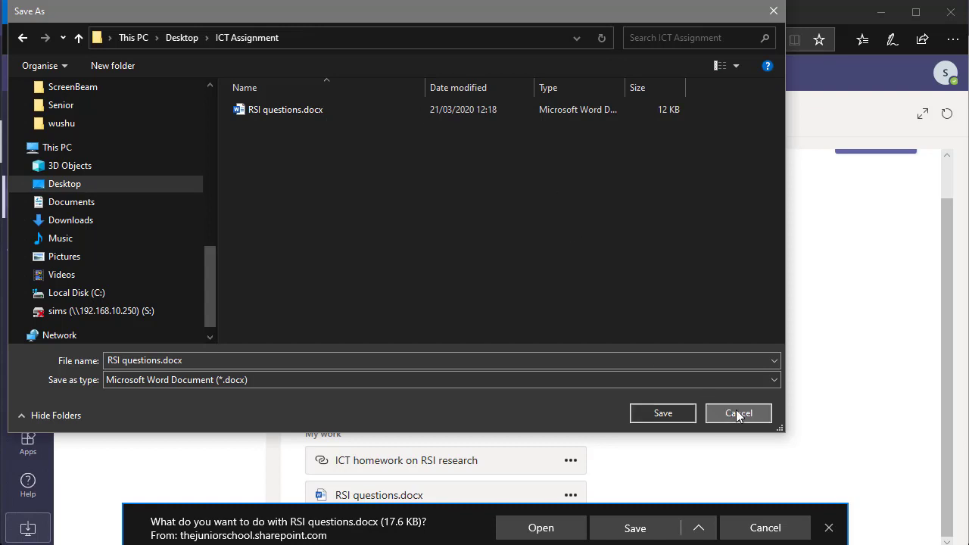
click(802, 534)
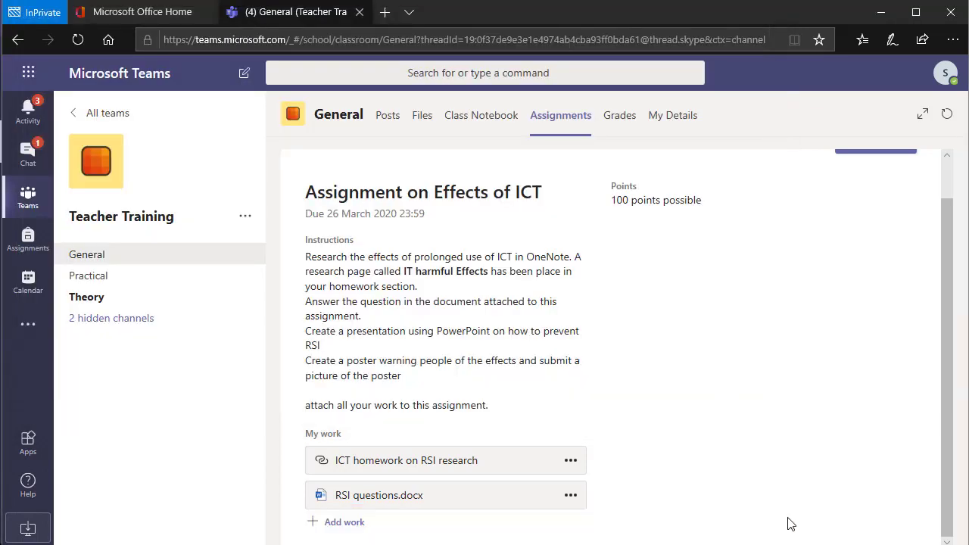
In the ICT Assignment folder, add the student's initials to the front of RSI questions.docx
click(428, 517)
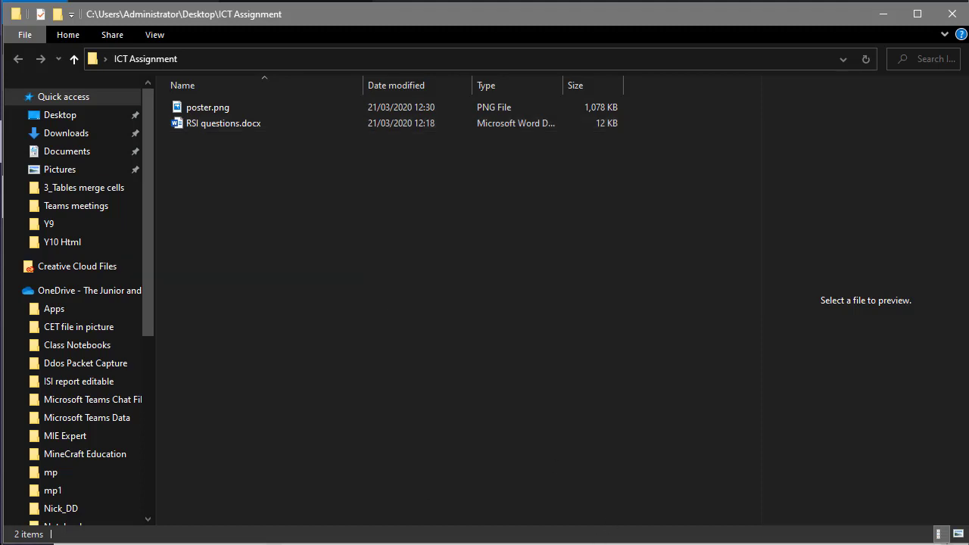
click(525, 527)
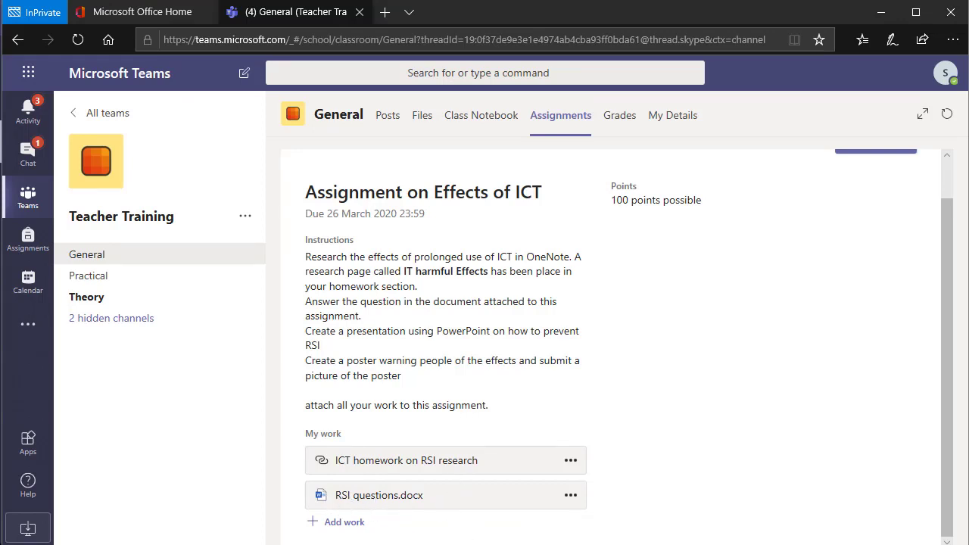
click(444, 525)
click(216, 124)
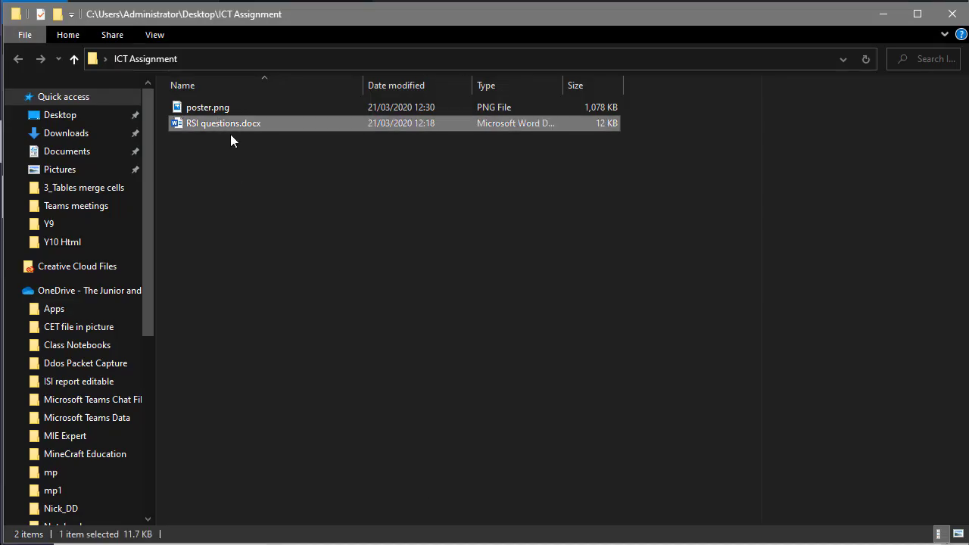
click(189, 124)
click(203, 125)
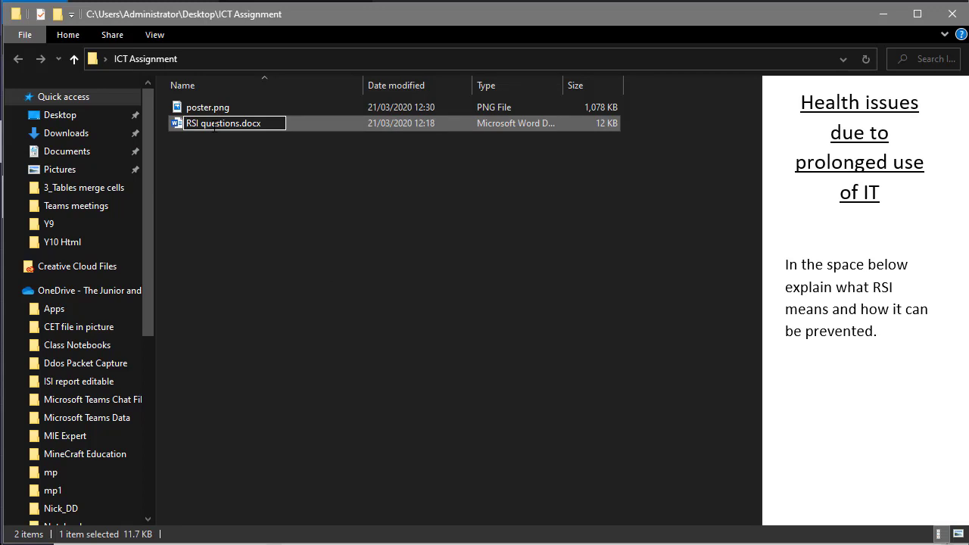
text(NP)
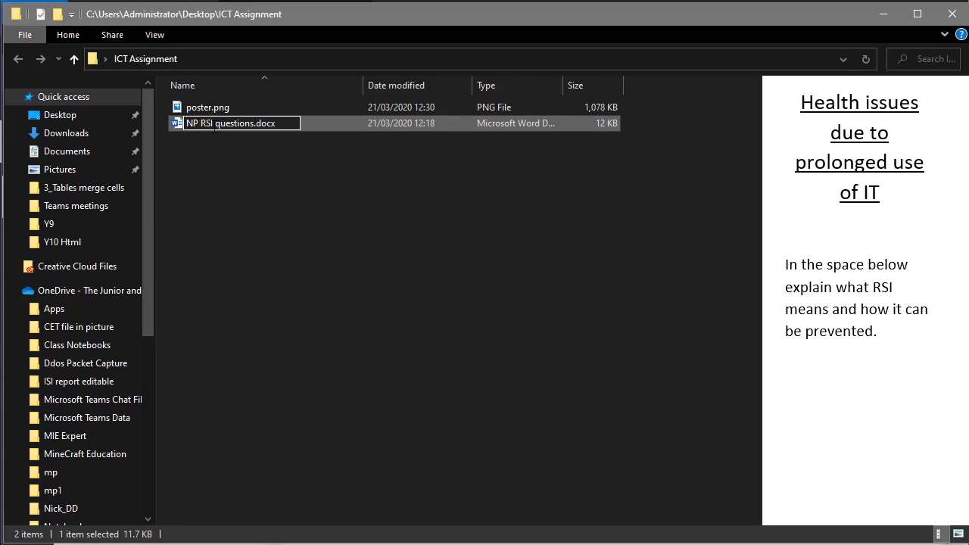
key(Return)
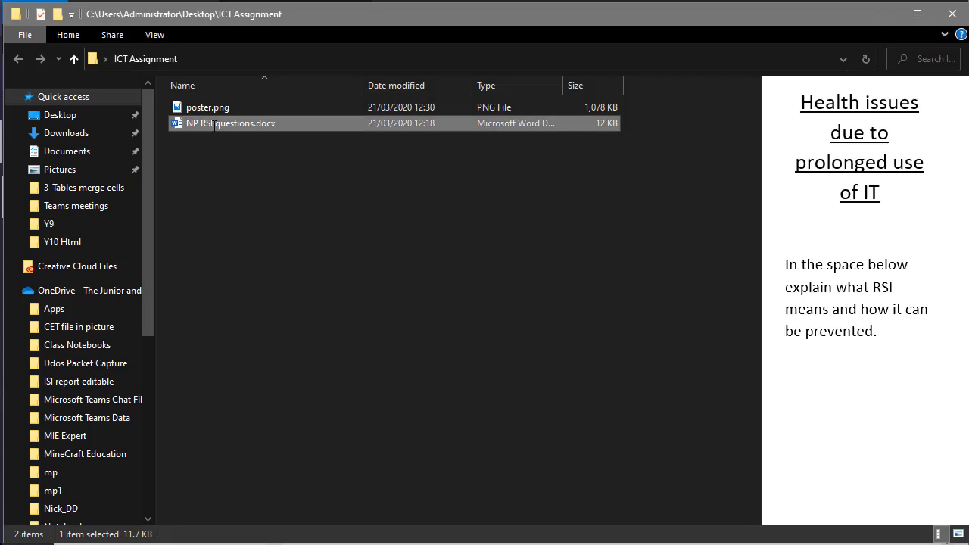